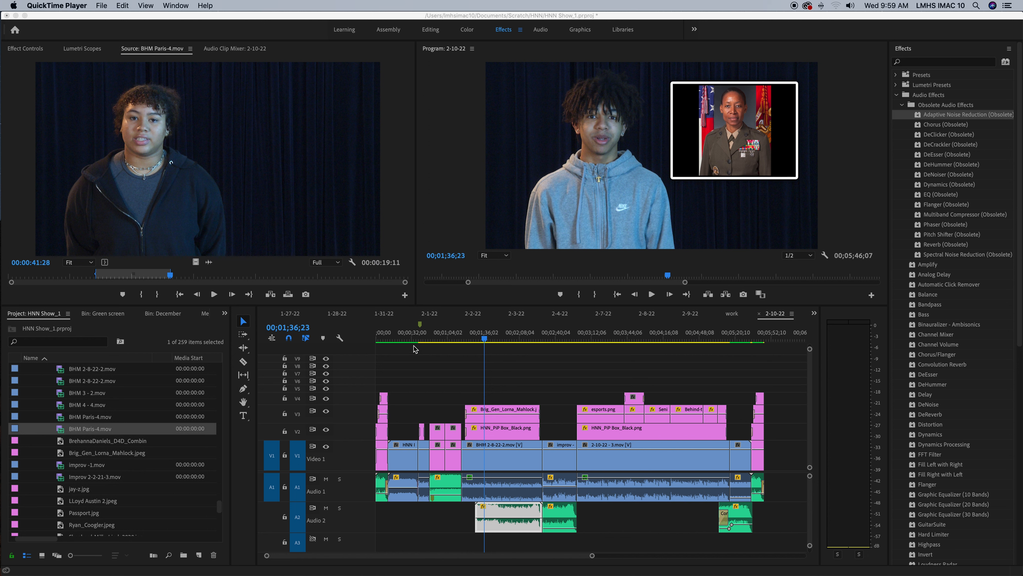
Enlarge the timeline panel upward and raise the divider between video and audio tracks to show all audio tracks
{"action": "left_click", "coordinate": [429, 305]}
{"action": "left_click_drag", "start_coordinate": [430, 305], "coordinate": [442, 190]}
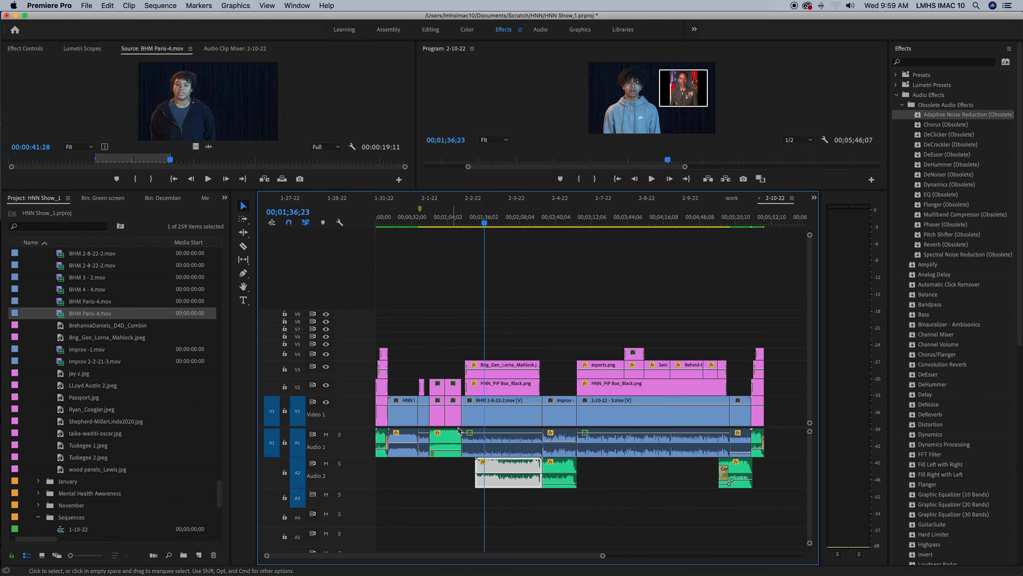
{"action": "left_click_drag", "start_coordinate": [359, 427], "coordinate": [355, 340]}
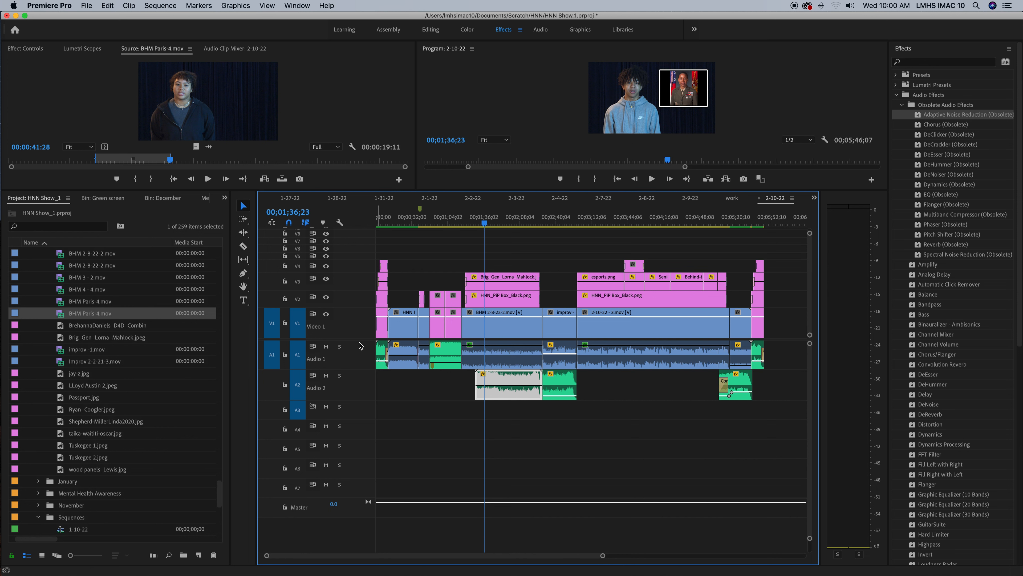
{"action": "left_click_drag", "start_coordinate": [360, 339], "coordinate": [360, 353]}
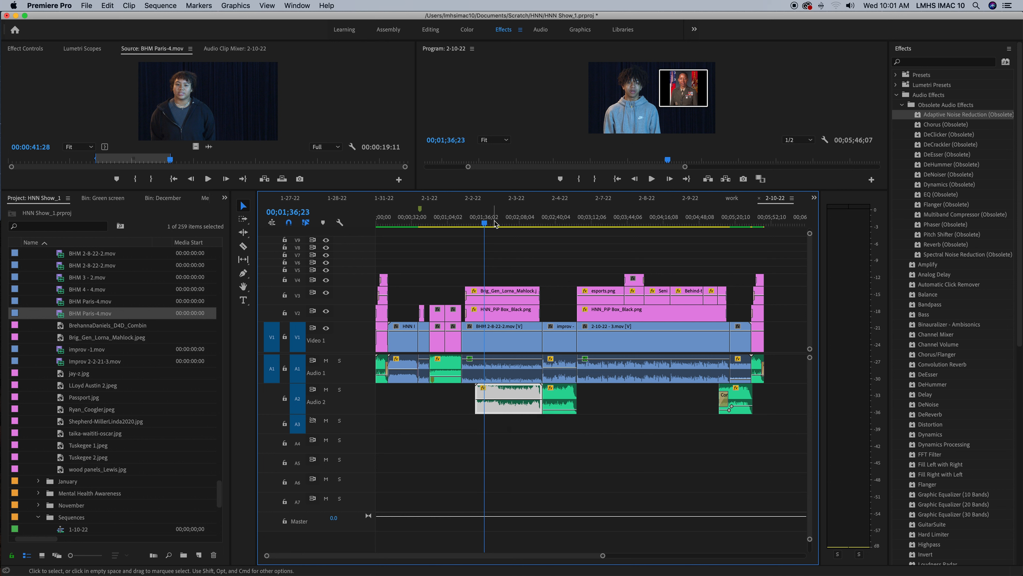
Play the sequence from about 00;01;21;00 through the start of the Audio 2 music clip to check the mix
{"action": "left_click", "coordinate": [471, 225]}
{"action": "key", "text": "space"}
{"action": "key", "text": "space"}
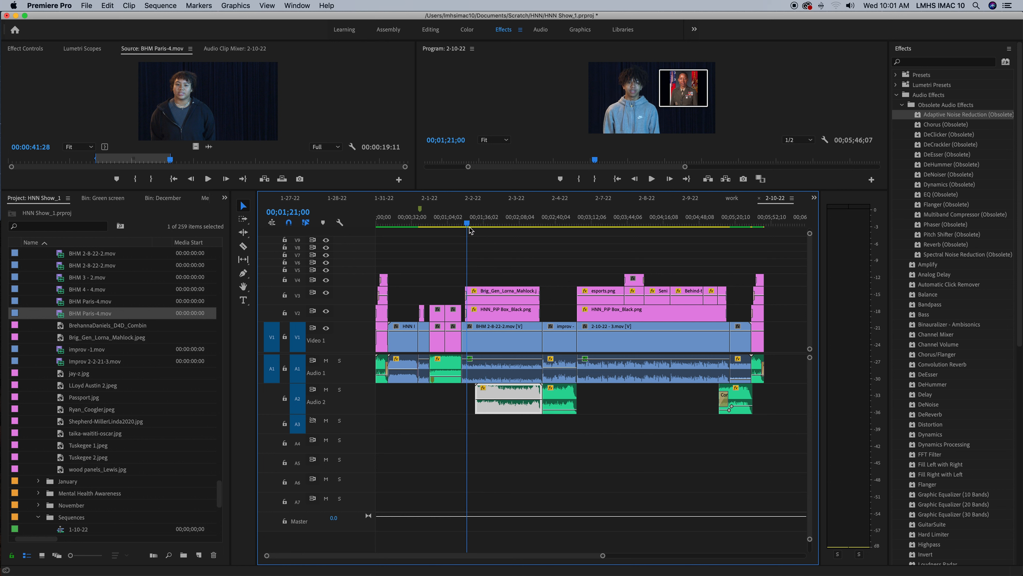
{"action": "key", "text": "space"}
{"action": "left_click", "coordinate": [471, 226]}
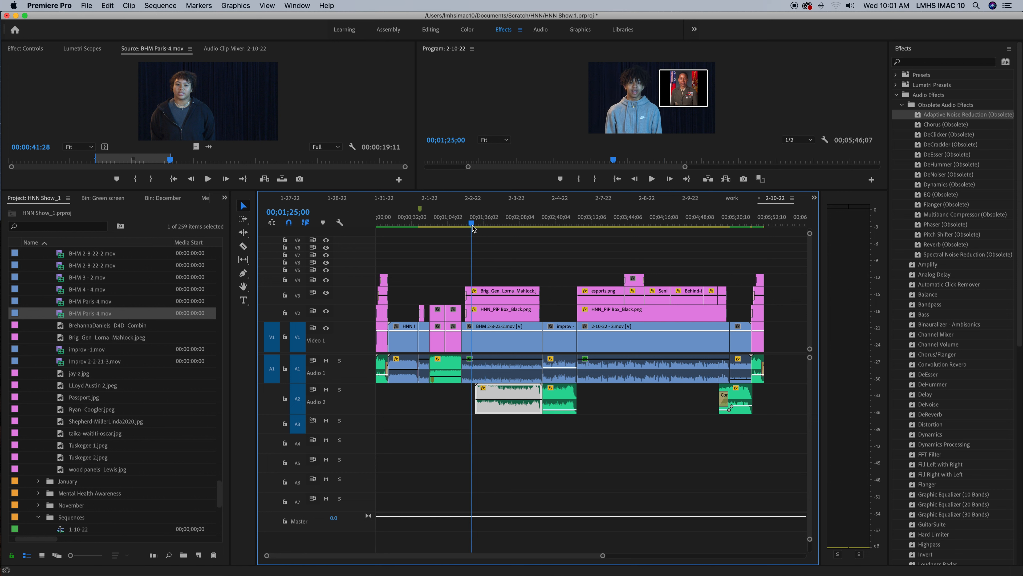
{"action": "key", "text": "space"}
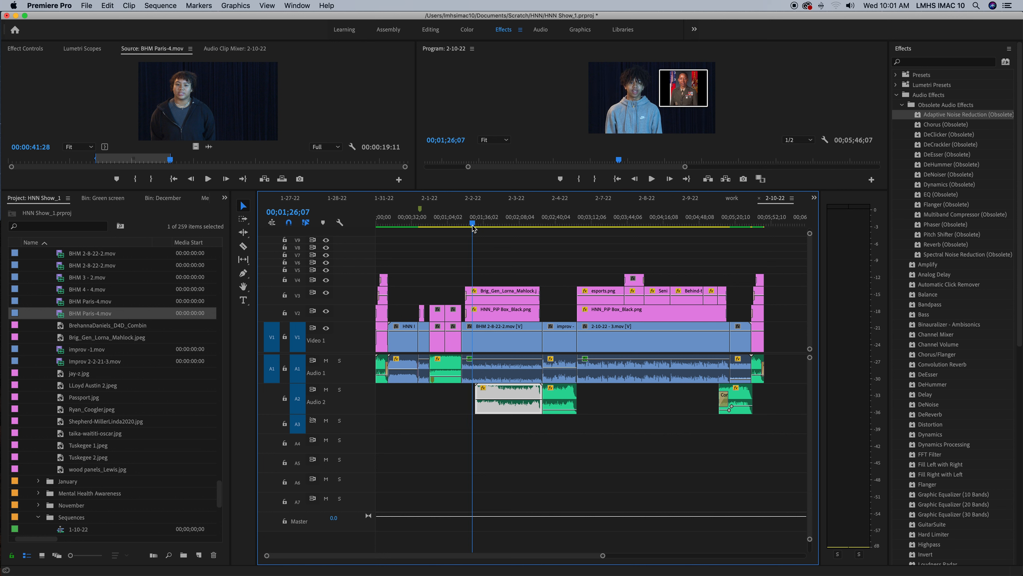
{"action": "key", "text": "space"}
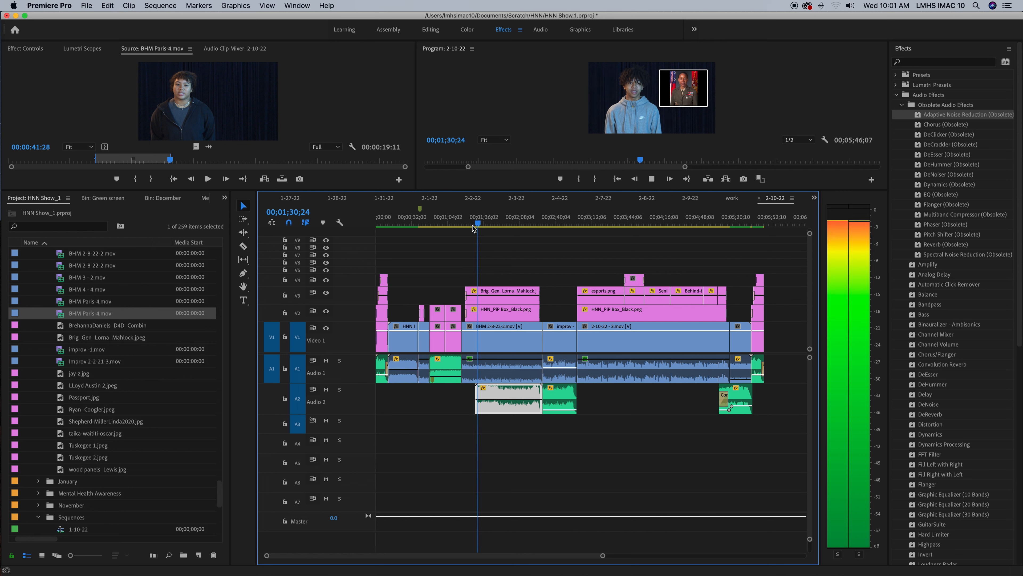
{"action": "key", "text": "space"}
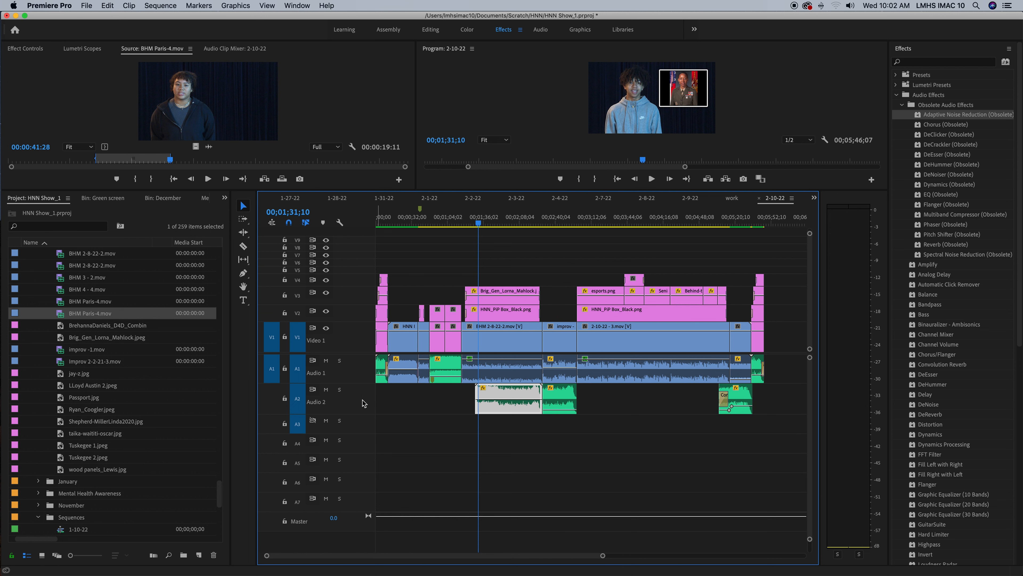
Mute Audio 2 and play from about 00;01;21;26 to hear the voice track alone
{"action": "left_click", "coordinate": [326, 390]}
{"action": "mouse_move", "coordinate": [482, 224]}
{"action": "left_mouse_down"}
{"action": "mouse_move", "coordinate": [470, 227]}
{"action": "mouse_move", "coordinate": [508, 227]}
{"action": "mouse_move", "coordinate": [469, 228]}
{"action": "left_mouse_up"}
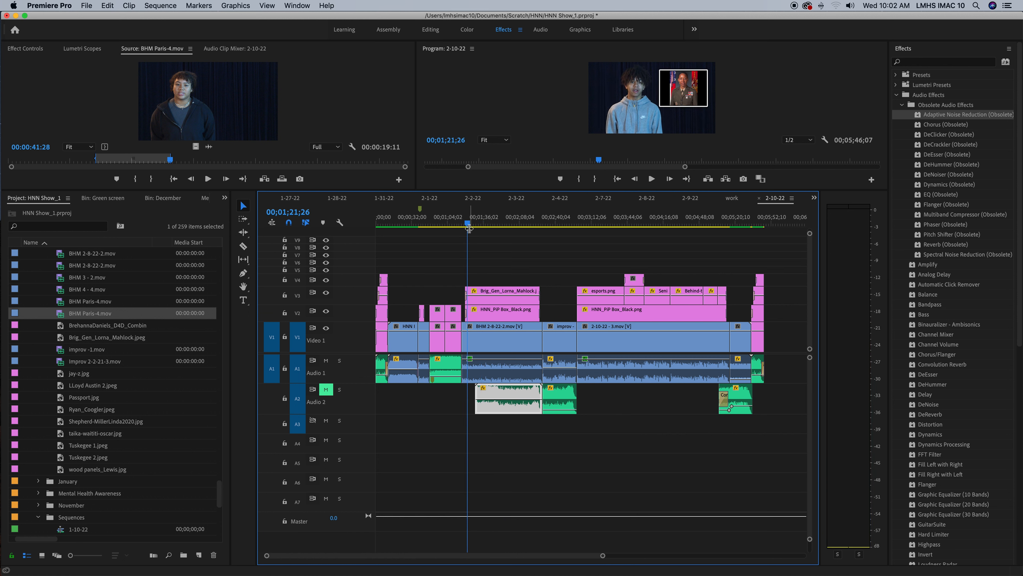
{"action": "key", "text": "space"}
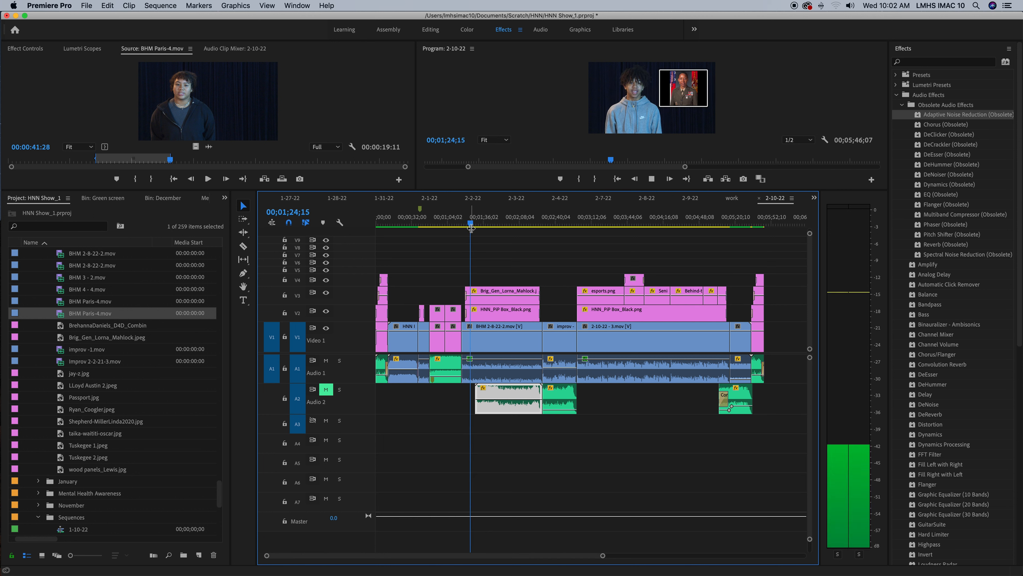
{"action": "key", "text": "space"}
{"action": "key", "text": "space"}
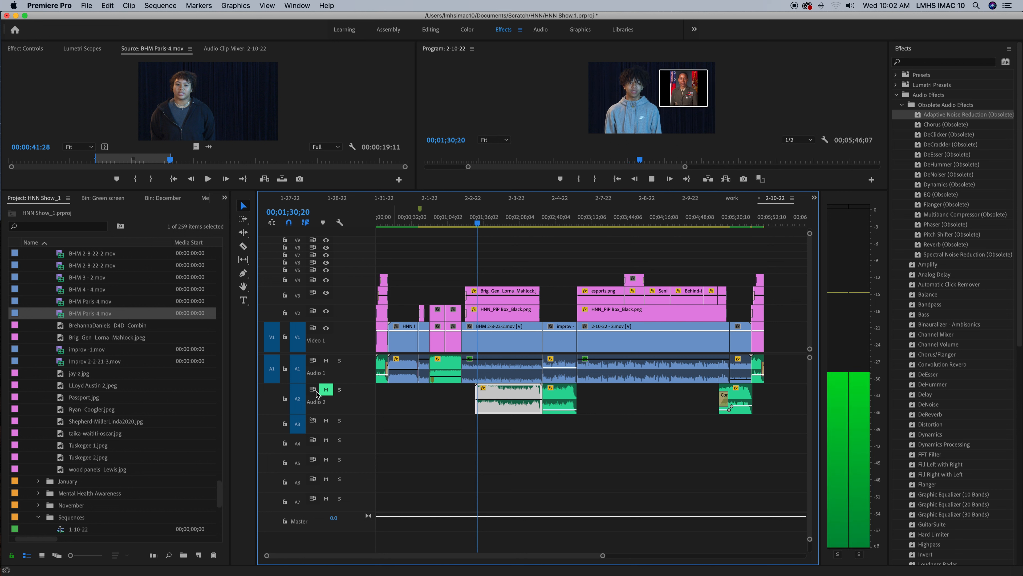
{"action": "key", "text": "space"}
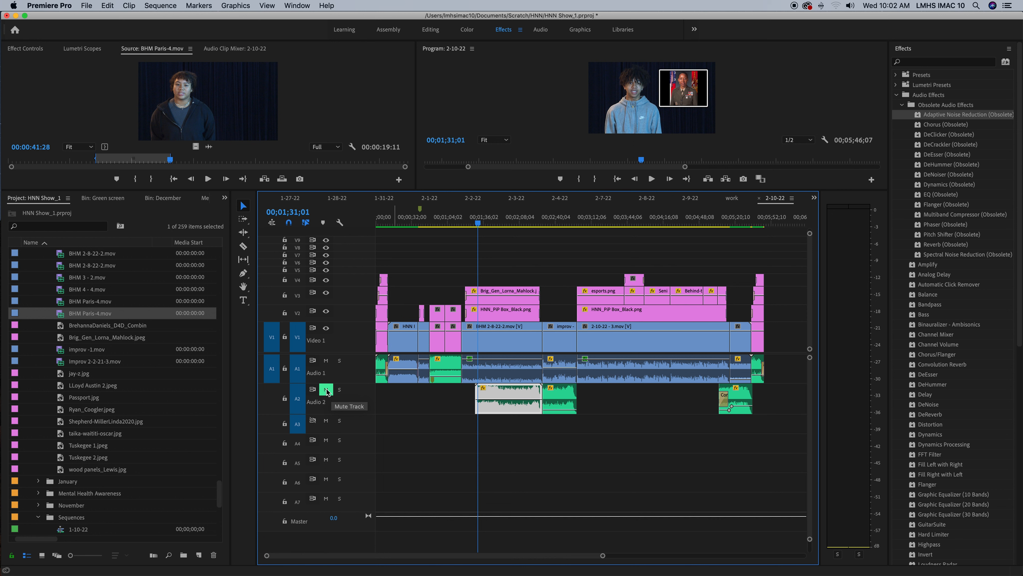
Unmute Audio 2 and continue playback to hear the music together with the voice
{"action": "left_click", "coordinate": [326, 389]}
{"action": "key", "text": "space"}
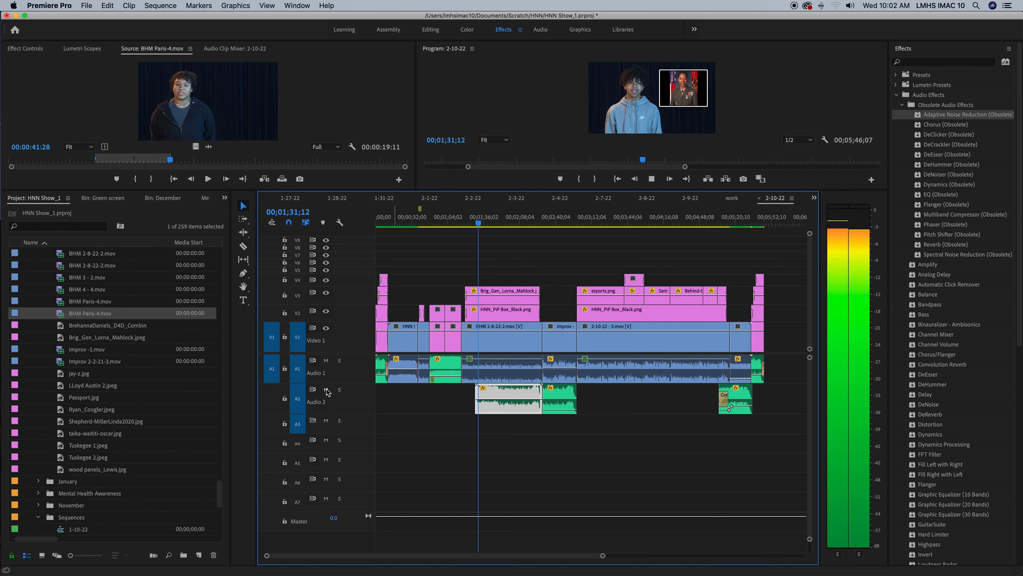
{"action": "key", "text": "space"}
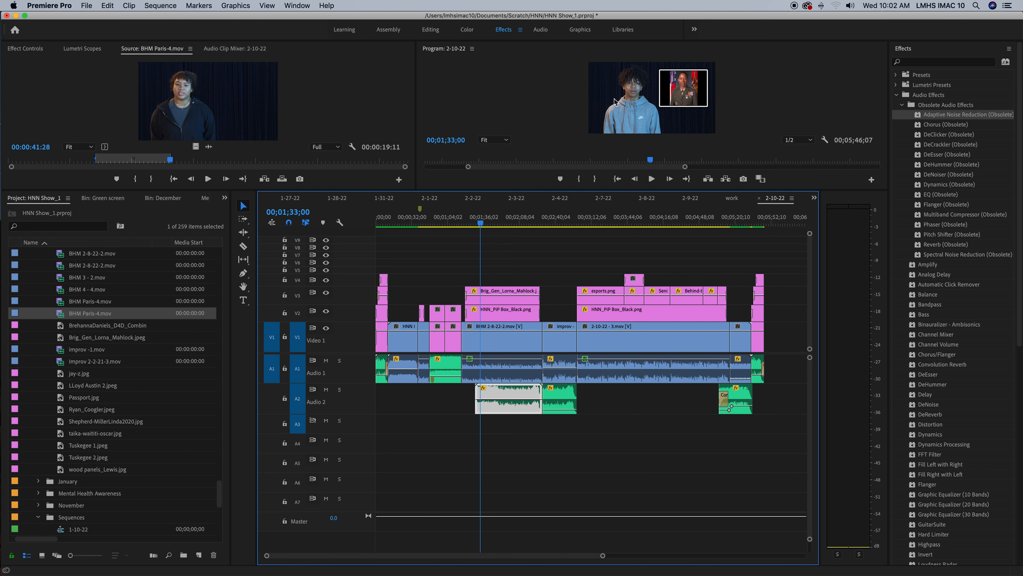
Mute Audio 1 and play a short section to hear the Audio 2 music alone
{"action": "left_click", "coordinate": [326, 361]}
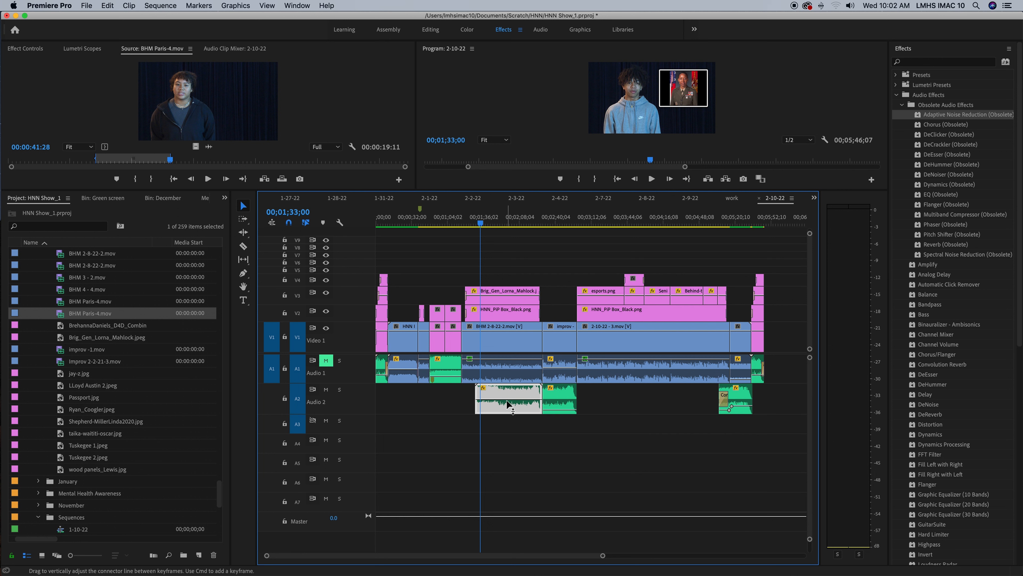
{"action": "key", "text": "space"}
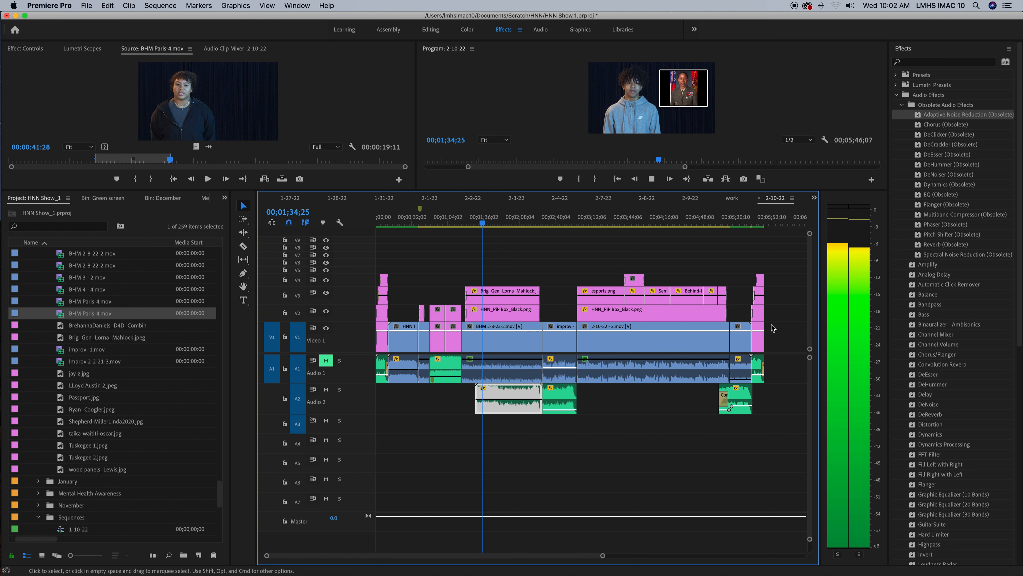
{"action": "key", "text": "space"}
Lower the first music clip on Audio 2 to about -36 dB and play it back with the system volume raised
{"action": "left_click_drag", "start_coordinate": [502, 400], "coordinate": [503, 411]}
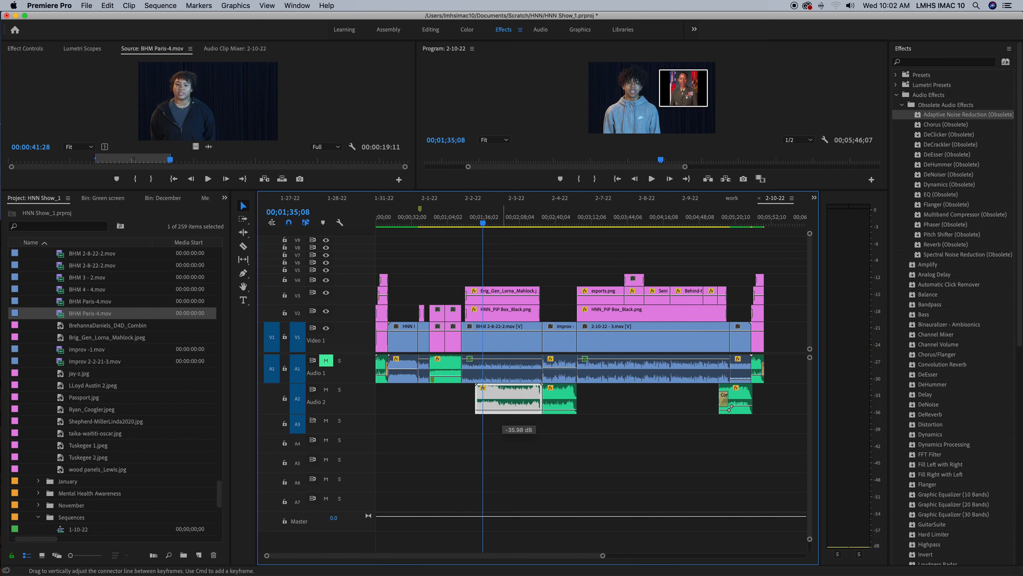
{"action": "key", "text": "space"}
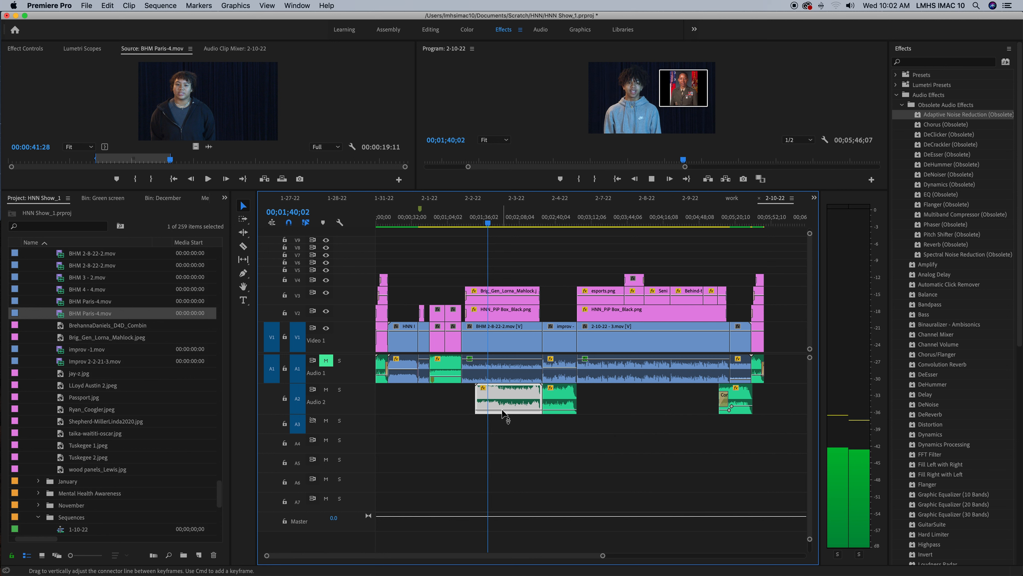
{"action": "key", "text": "XF86AudioRaiseVolume"}
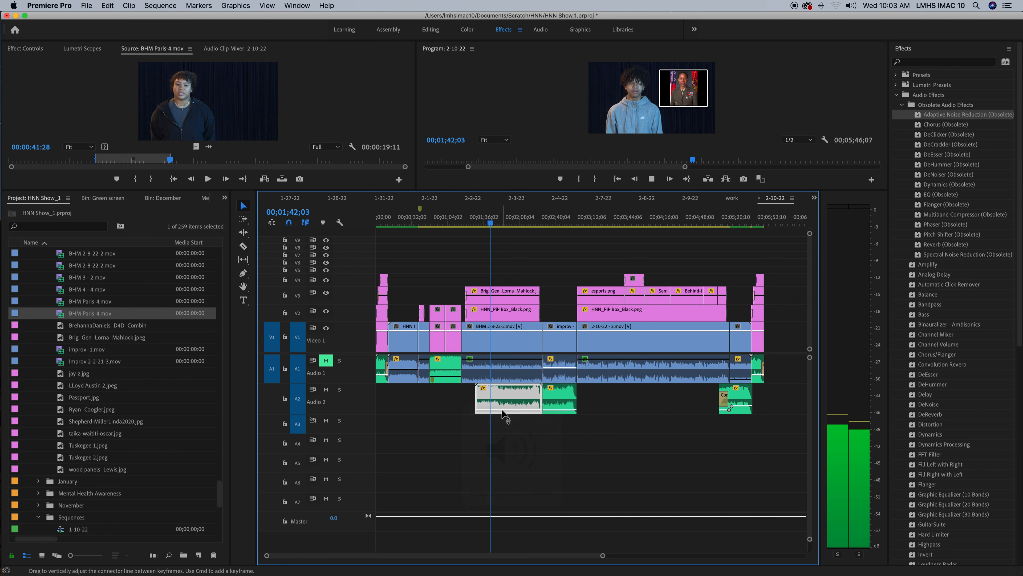
{"action": "key", "text": "space"}
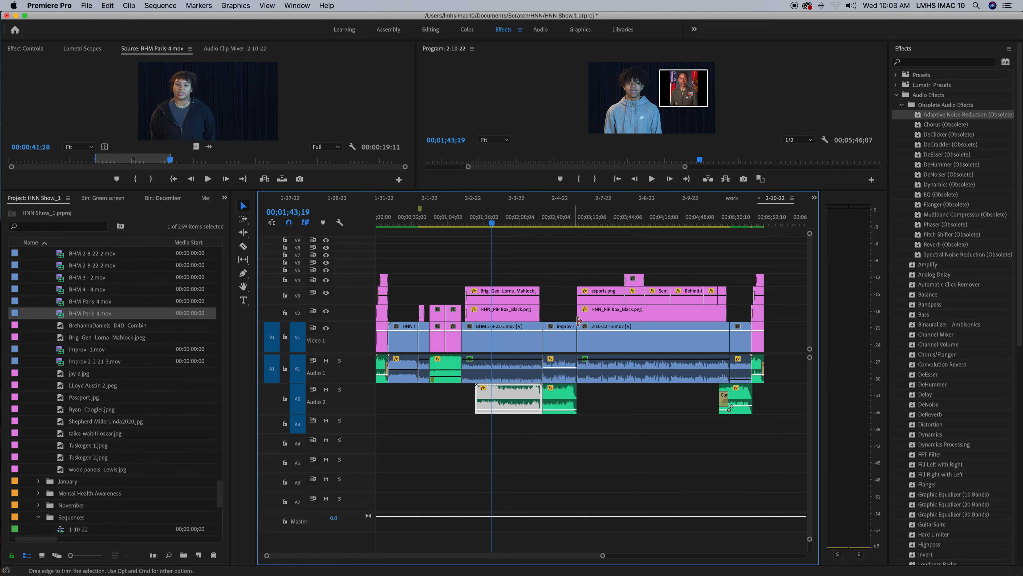
Replay the section from about 00;01;37;02 with both tracks audible, park the playhead at 00;01;47;20, and mute the system sound
{"action": "left_click", "coordinate": [498, 219]}
{"action": "left_click_drag", "start_coordinate": [498, 219], "coordinate": [487, 223]}
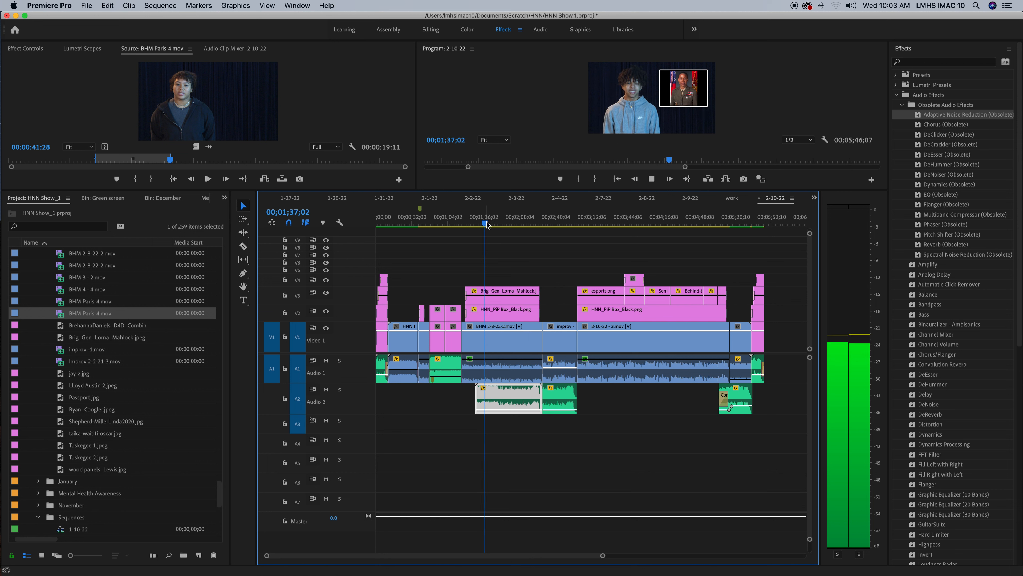
{"action": "key", "text": "space"}
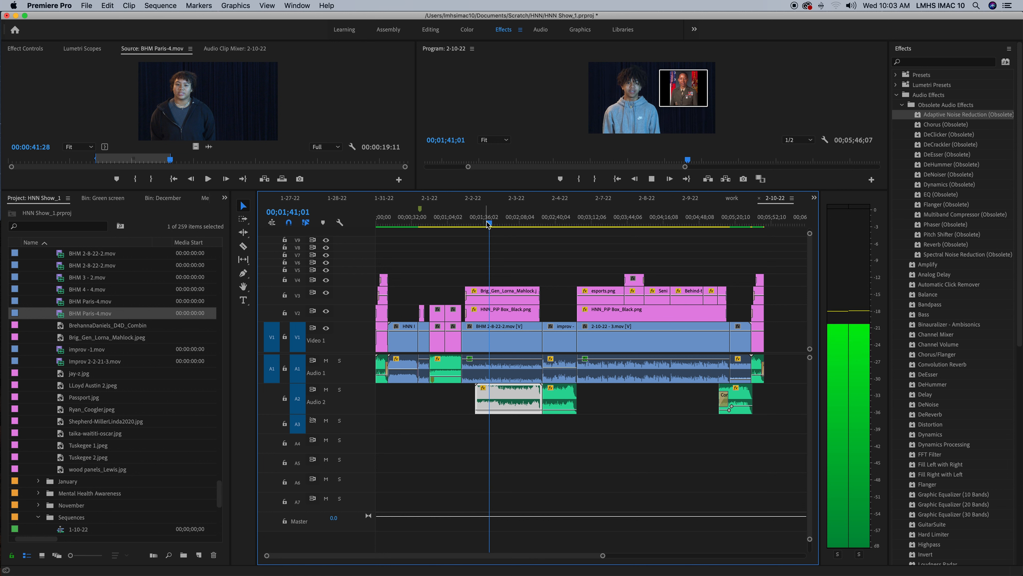
{"action": "key", "text": "space"}
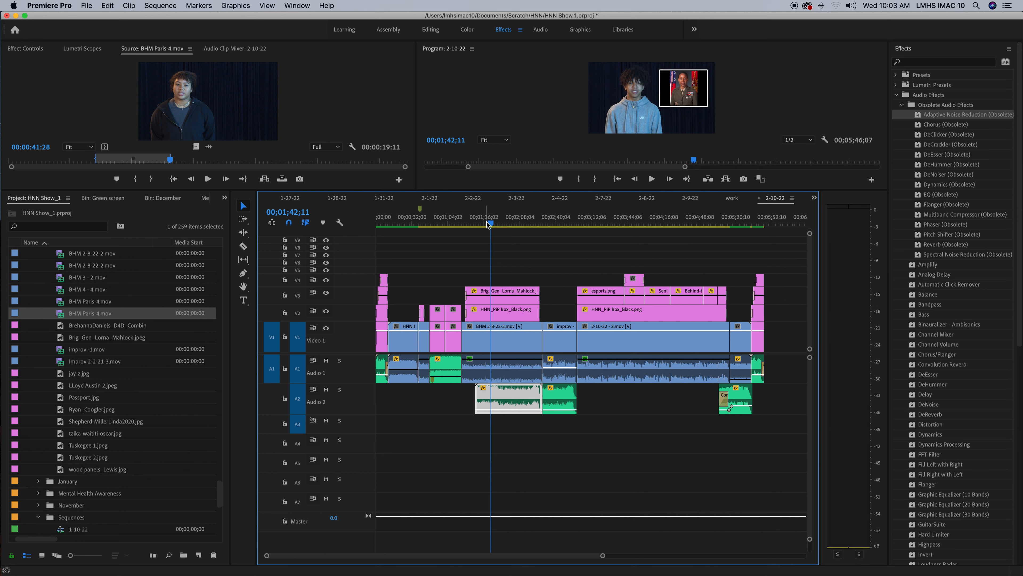
{"action": "left_click", "coordinate": [487, 223]}
{"action": "key", "text": "space"}
{"action": "left_click_drag", "start_coordinate": [487, 225], "coordinate": [498, 225]}
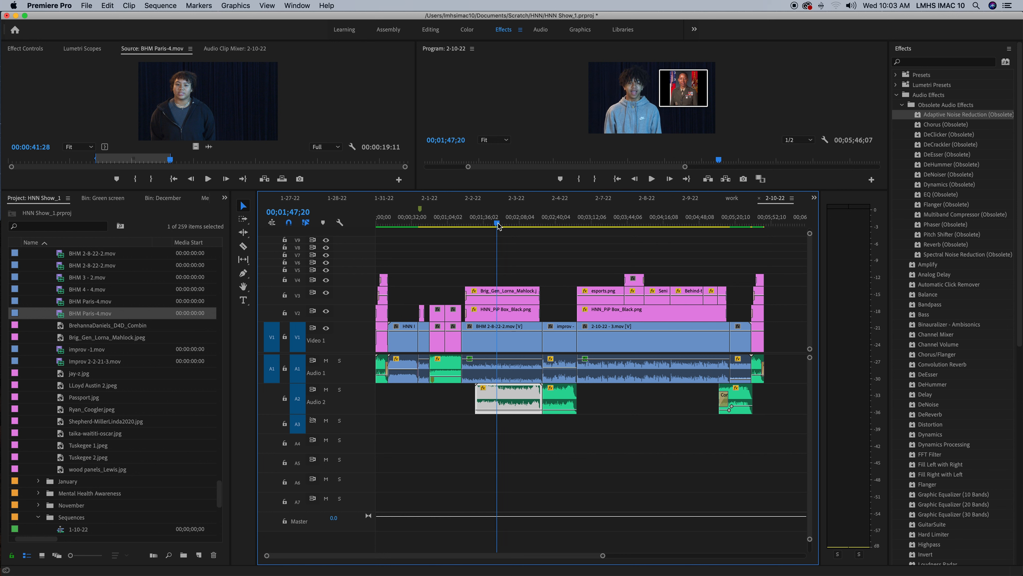
{"action": "key", "text": "XF86AudioMute"}
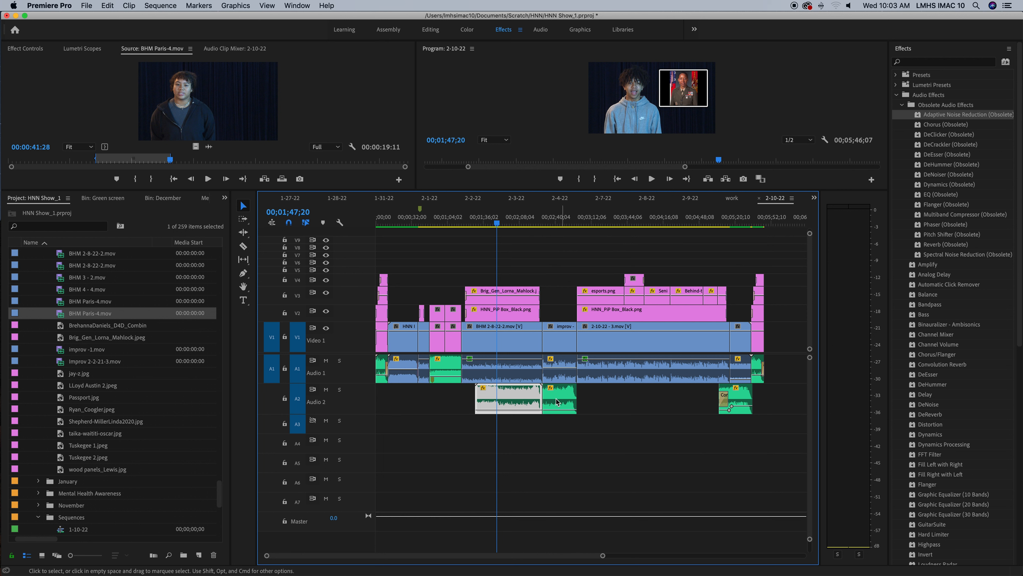
Move the second music clip from Audio 2 to Audio 3 beneath the first one and set the playhead to 00;01;46;10
{"action": "left_click_drag", "start_coordinate": [560, 399], "coordinate": [499, 430]}
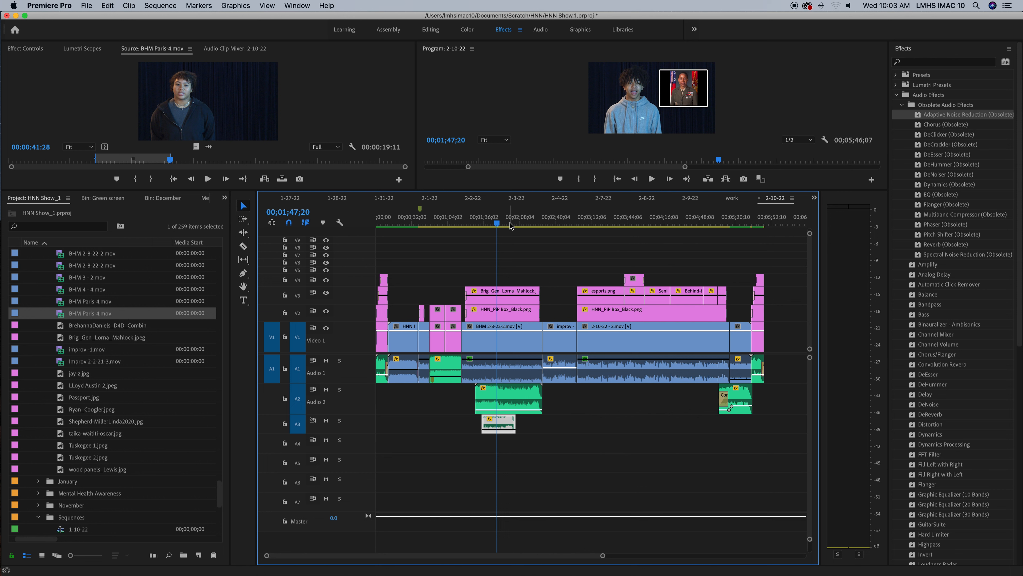
{"action": "key", "text": "space"}
{"action": "mouse_move", "coordinate": [499, 227]}
{"action": "left_mouse_down"}
{"action": "mouse_move", "coordinate": [485, 228]}
{"action": "mouse_move", "coordinate": [496, 229]}
{"action": "left_mouse_up"}
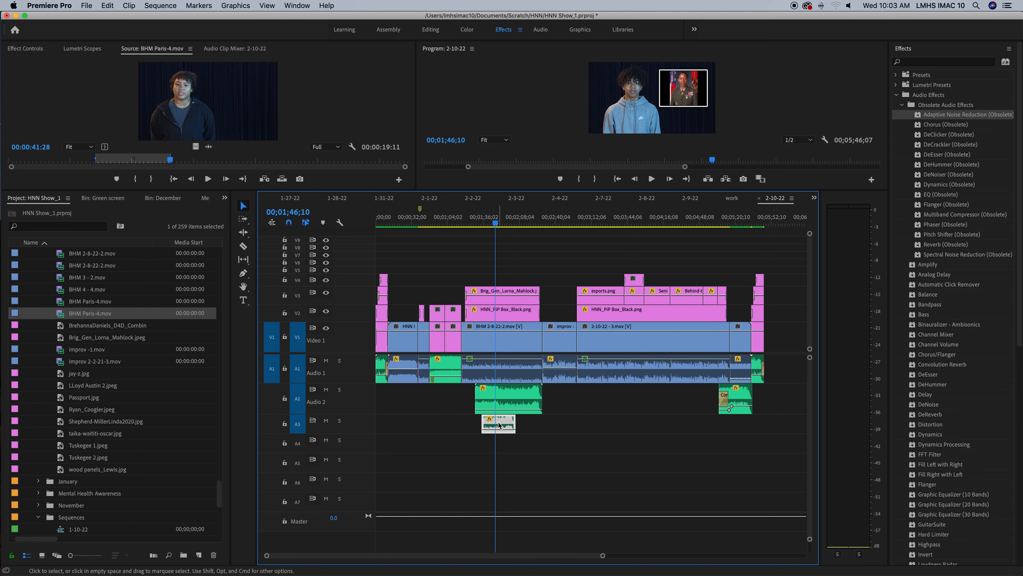
Solo Audio 3 and play from 00;01;46;10 with the system sound turned up
{"action": "left_click", "coordinate": [339, 421]}
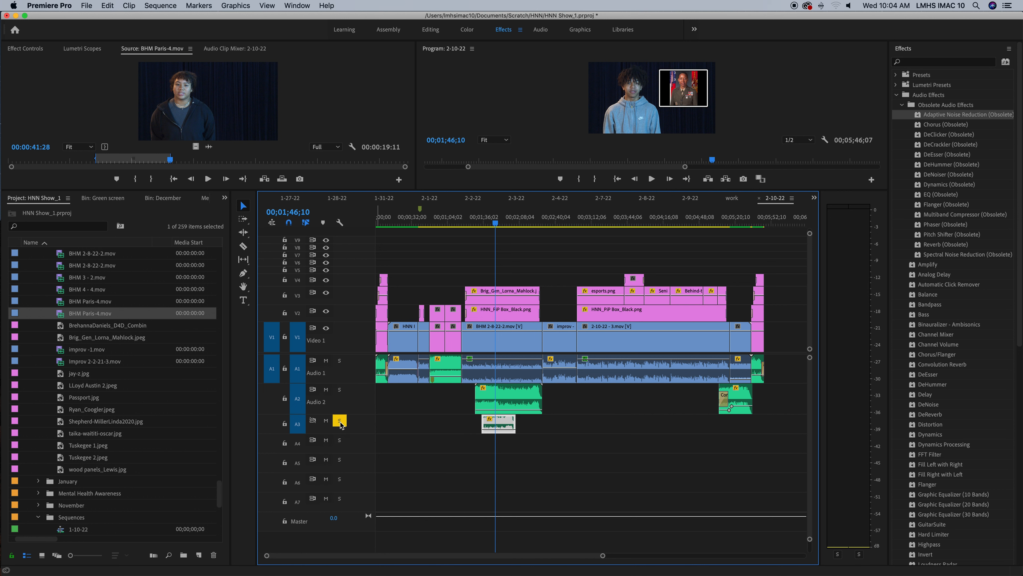
{"action": "key", "text": "space"}
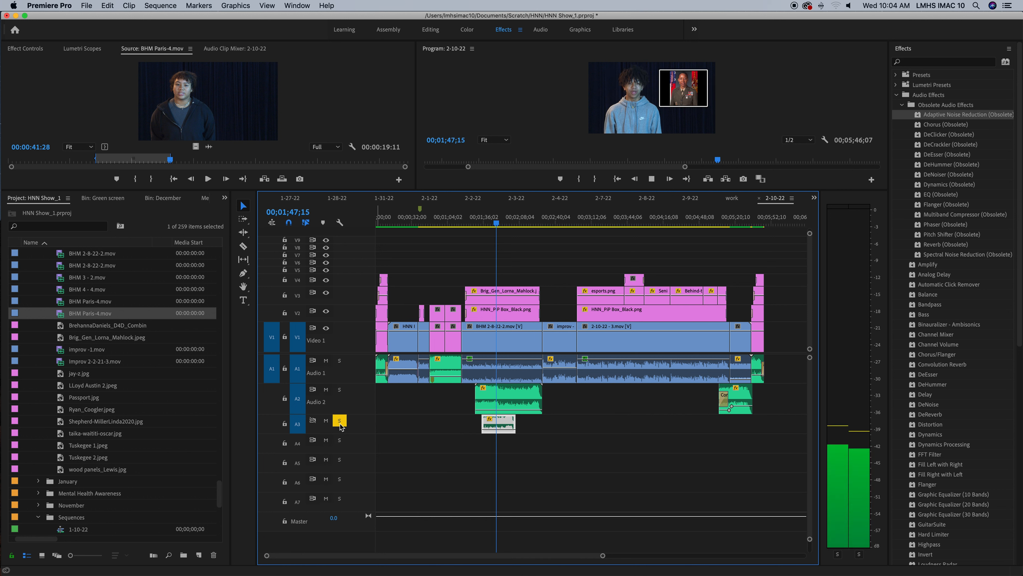
{"action": "key", "text": "XF86AudioRaiseVolume"}
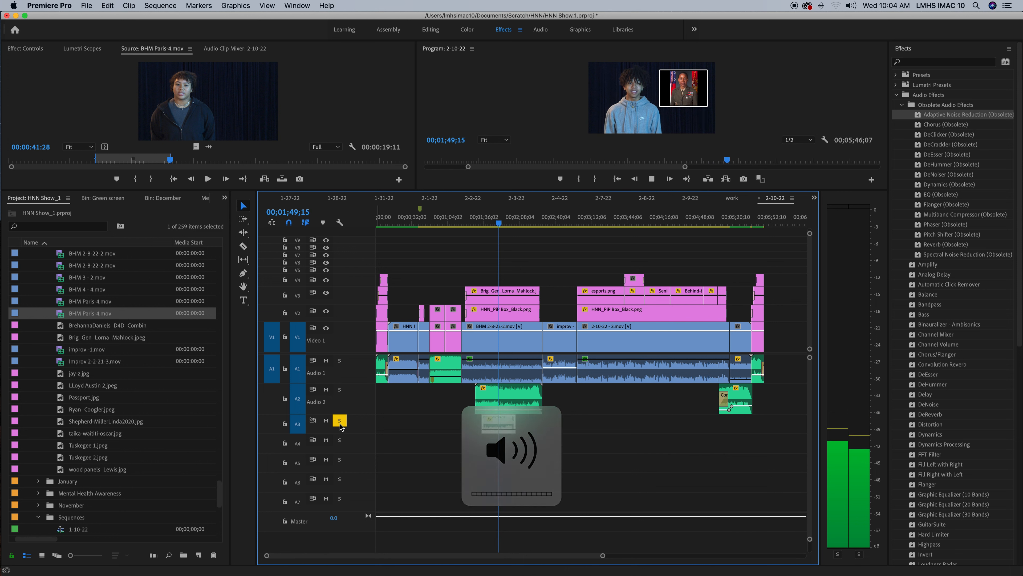
{"action": "key", "text": "space"}
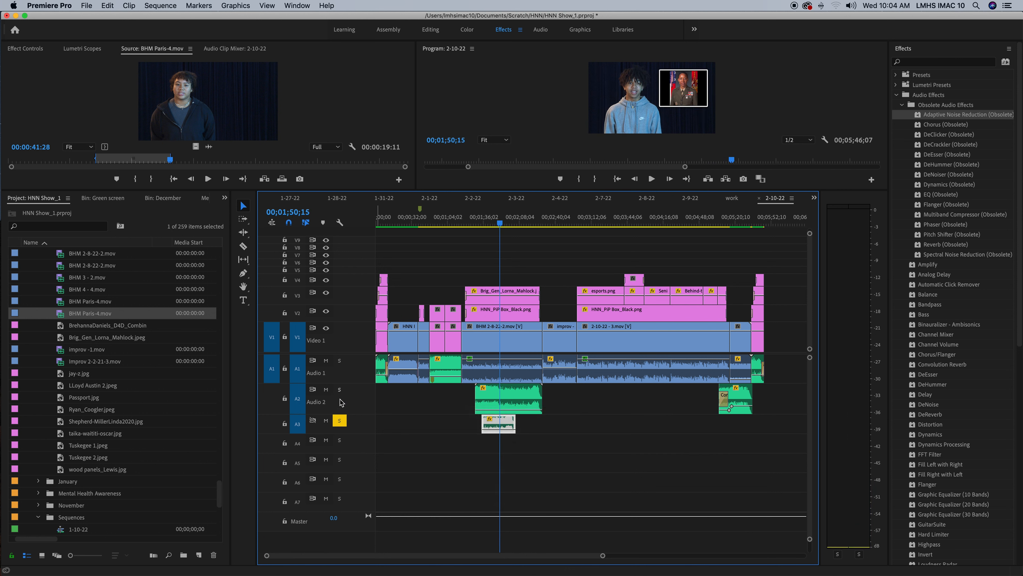
Turn off solo on Audio 3 and replay the overlapping section with all tracks audible
{"action": "left_click", "coordinate": [339, 421]}
{"action": "left_click", "coordinate": [504, 221]}
{"action": "left_click", "coordinate": [494, 222]}
{"action": "key", "text": "space"}
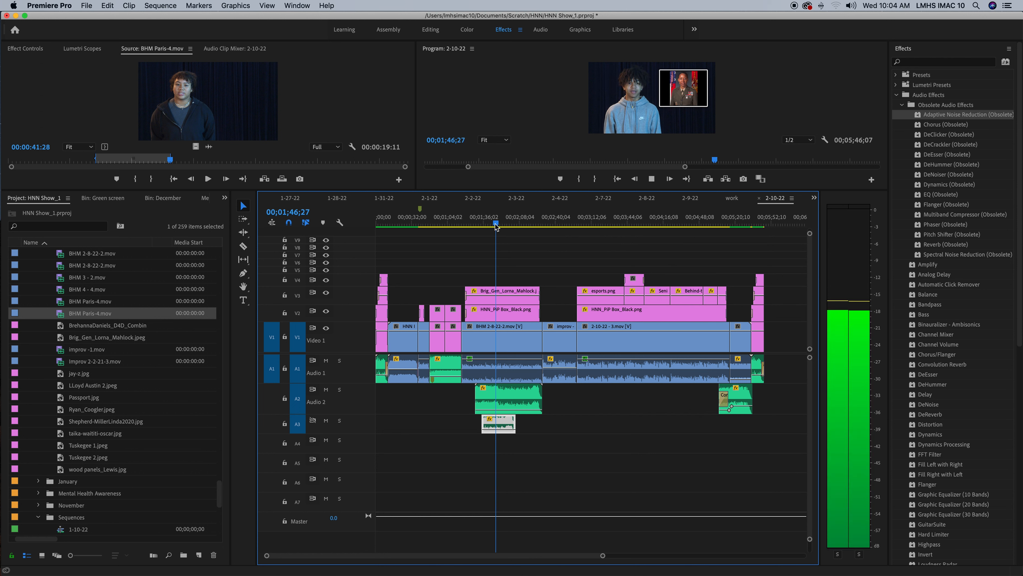
{"action": "key", "text": "space"}
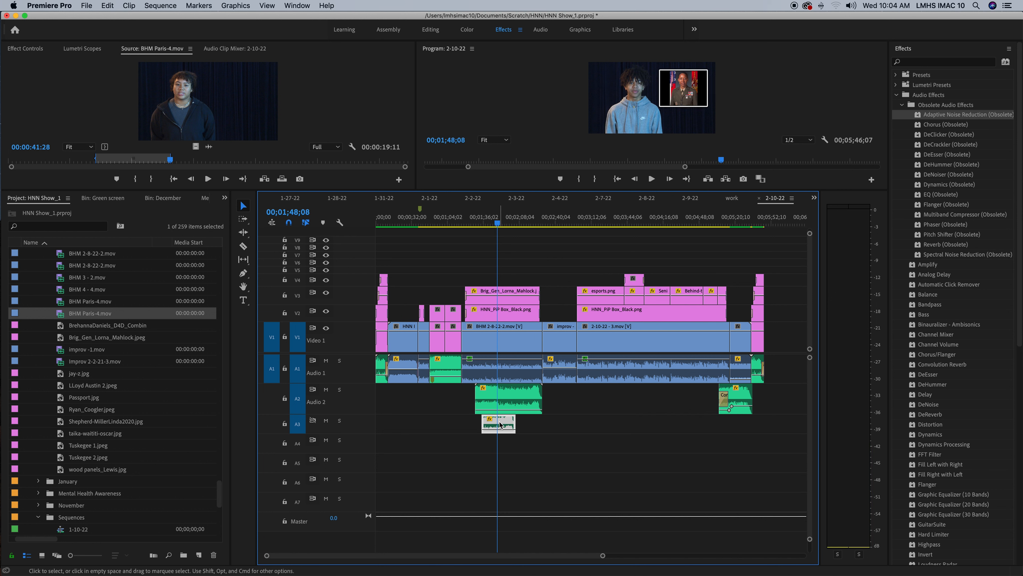
Move the short music clip from Audio 3 back to Audio 2, directly after the first music clip
{"action": "mouse_move", "coordinate": [500, 424]}
{"action": "left_mouse_down"}
{"action": "mouse_move", "coordinate": [572, 400]}
{"action": "mouse_move", "coordinate": [562, 400]}
{"action": "mouse_move", "coordinate": [564, 418]}
{"action": "mouse_move", "coordinate": [505, 419]}
{"action": "mouse_move", "coordinate": [532, 423]}
{"action": "mouse_move", "coordinate": [566, 406]}
{"action": "mouse_move", "coordinate": [540, 425]}
{"action": "mouse_move", "coordinate": [499, 428]}
{"action": "left_mouse_up"}
{"action": "left_click_drag", "start_coordinate": [503, 421], "coordinate": [566, 402]}
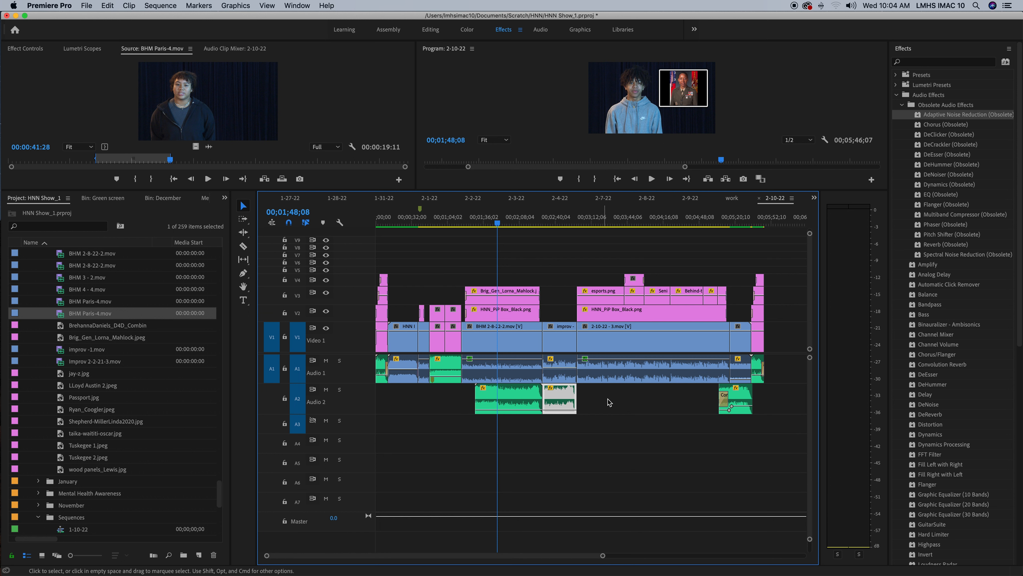
Switch mute on Audio 2 on and off, and do the same with its solo setting
{"action": "left_click", "coordinate": [326, 389]}
{"action": "left_click", "coordinate": [326, 389]}
{"action": "left_click", "coordinate": [339, 390]}
{"action": "left_click", "coordinate": [339, 389]}
Mute the system sound and move the playhead back to 00;01;18;23, just before the picture-in-picture graphic
{"action": "left_click_drag", "start_coordinate": [515, 219], "coordinate": [474, 224]}
{"action": "key", "text": "XF86AudioMute"}
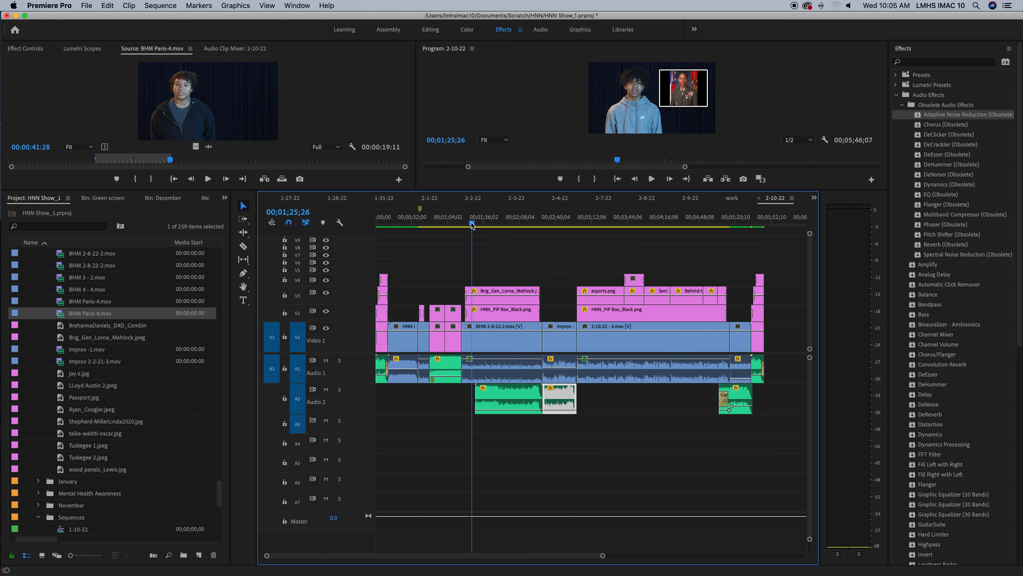
{"action": "left_click_drag", "start_coordinate": [472, 225], "coordinate": [465, 226]}
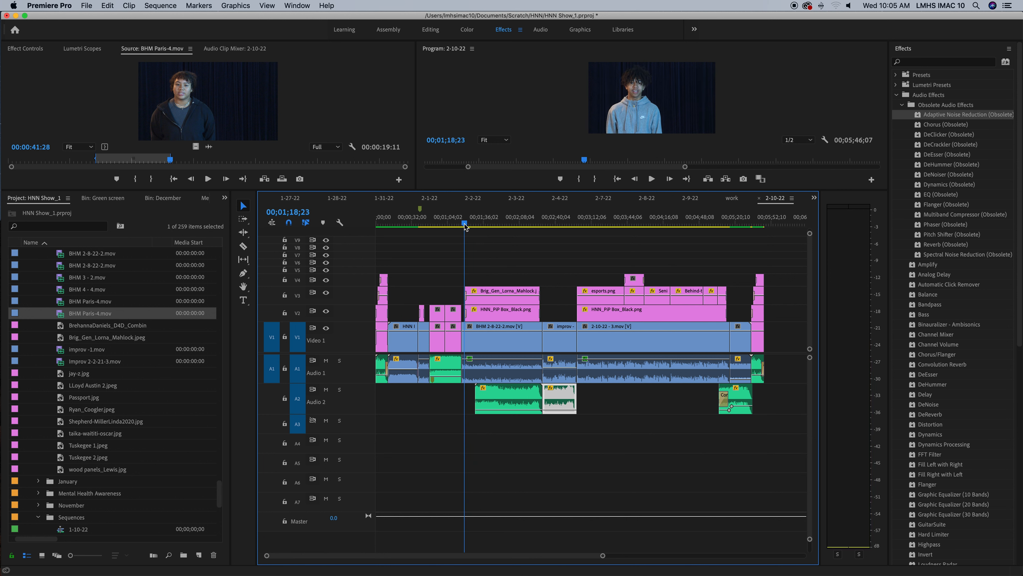